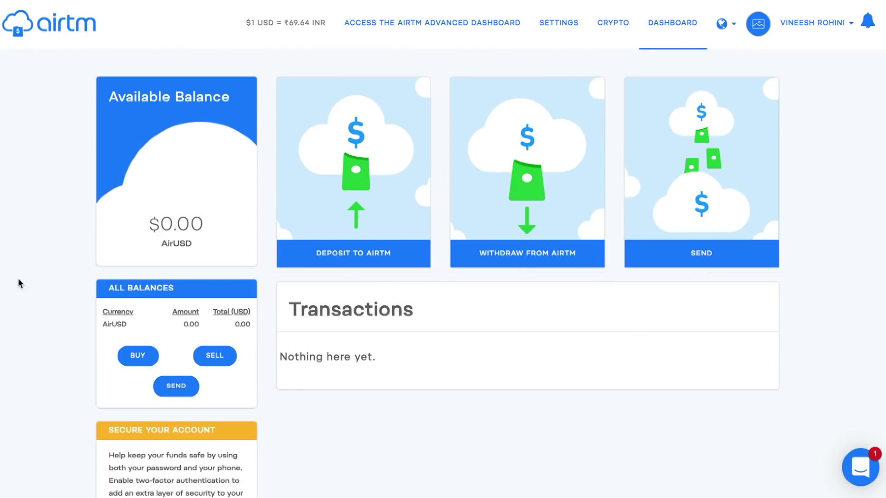
View the account's security settings from the dashboard and return to the dashboard.
{"action": "scroll", "coordinate": [18, 278], "scroll_direction": "down", "scroll_amount": 2}
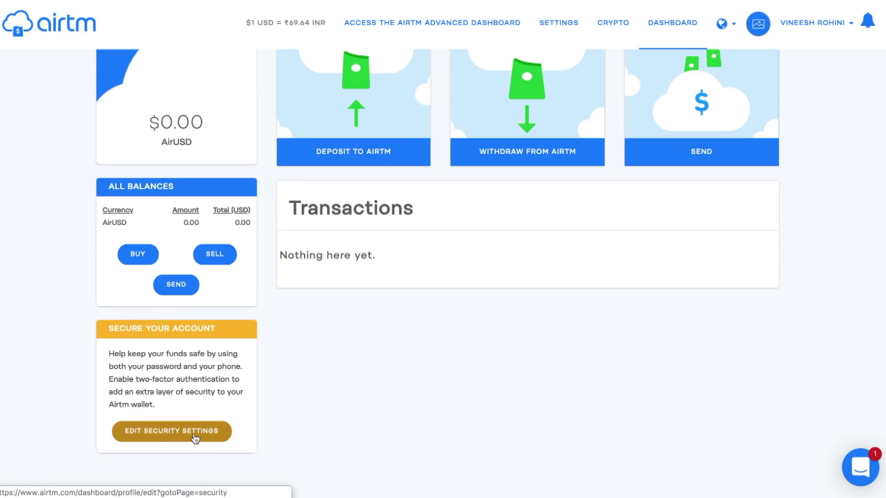
{"action": "left_click", "coordinate": [203, 431]}
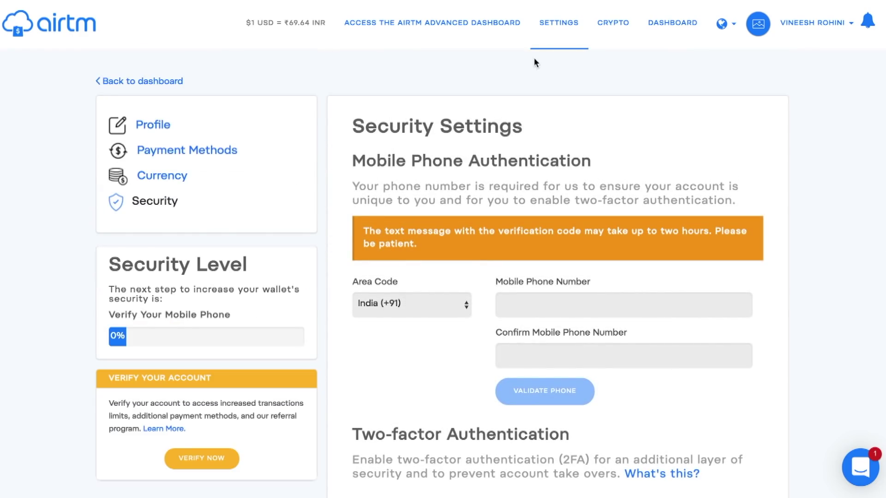
{"action": "left_click", "coordinate": [677, 25]}
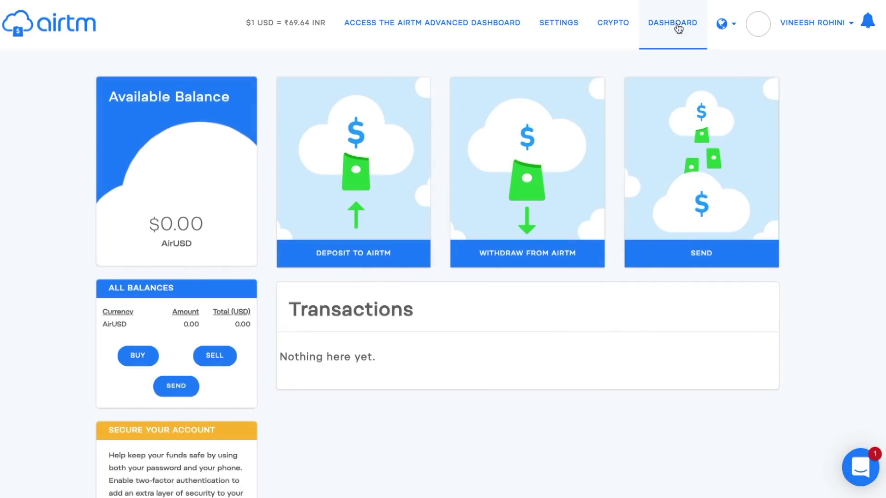
Look at the account menu's options and its Verify Now entry for verifying the account.
{"action": "left_click", "coordinate": [806, 29]}
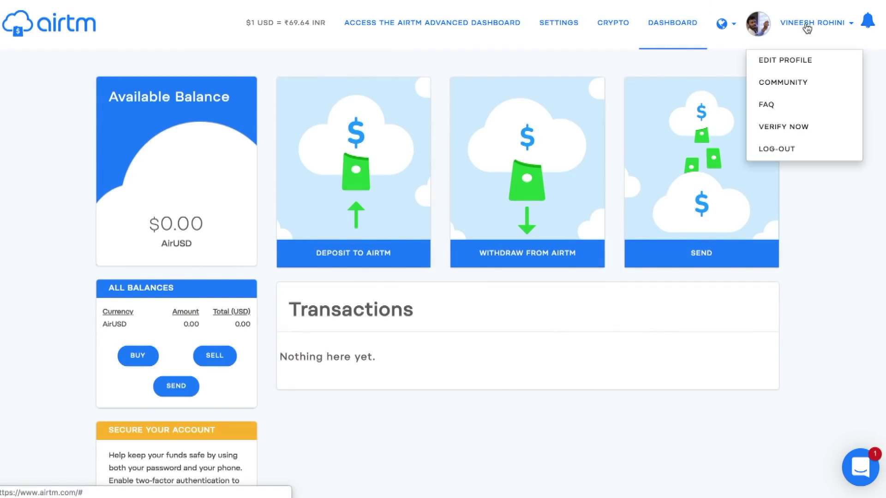
{"action": "left_click", "coordinate": [788, 127]}
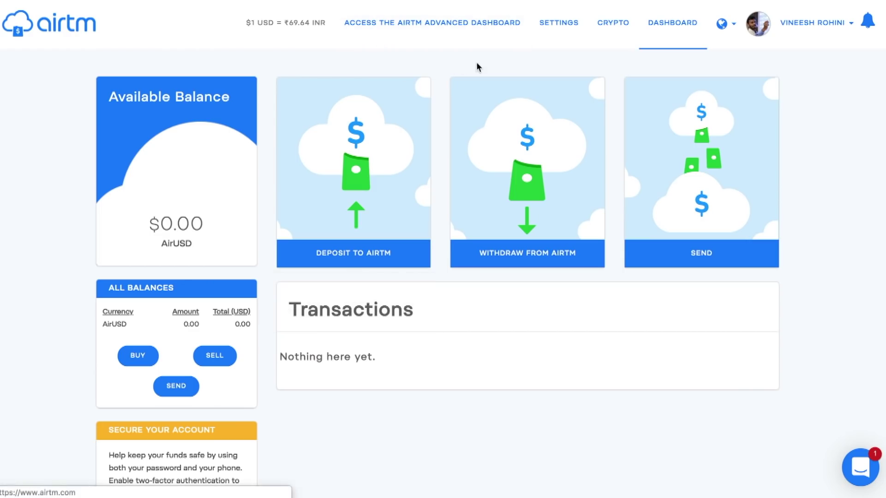
{"action": "mouse_move", "coordinate": [529, 185]}
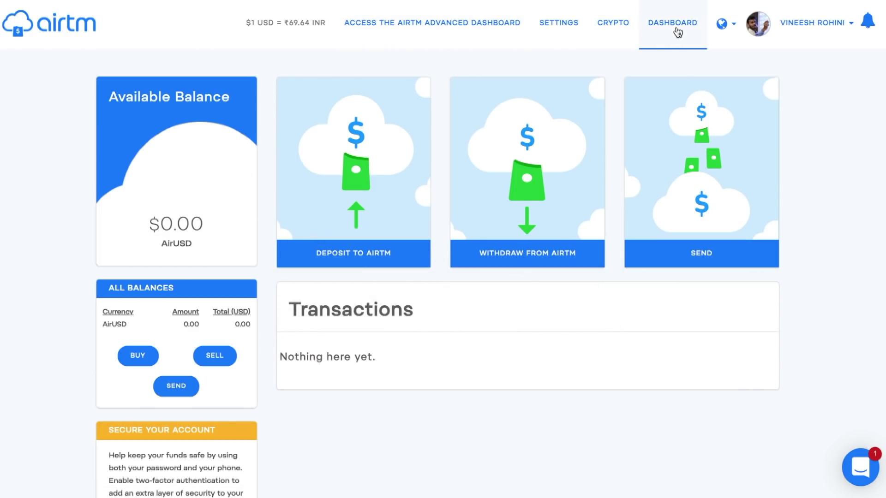
{"action": "left_click", "coordinate": [808, 29]}
{"action": "left_click", "coordinate": [789, 125]}
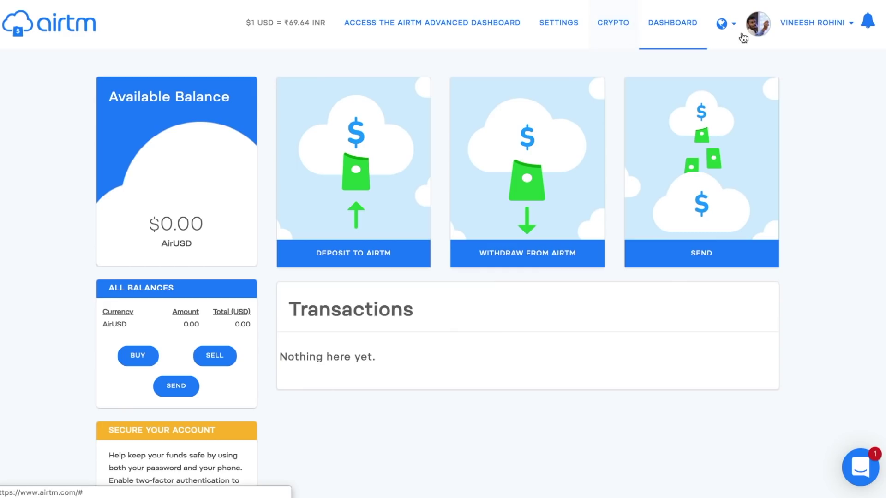
{"action": "left_click", "coordinate": [815, 24]}
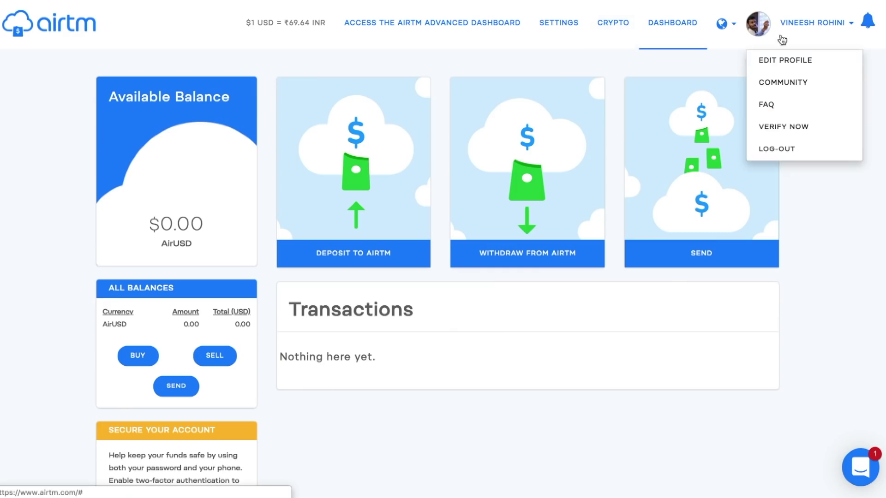
{"action": "left_click", "coordinate": [619, 57]}
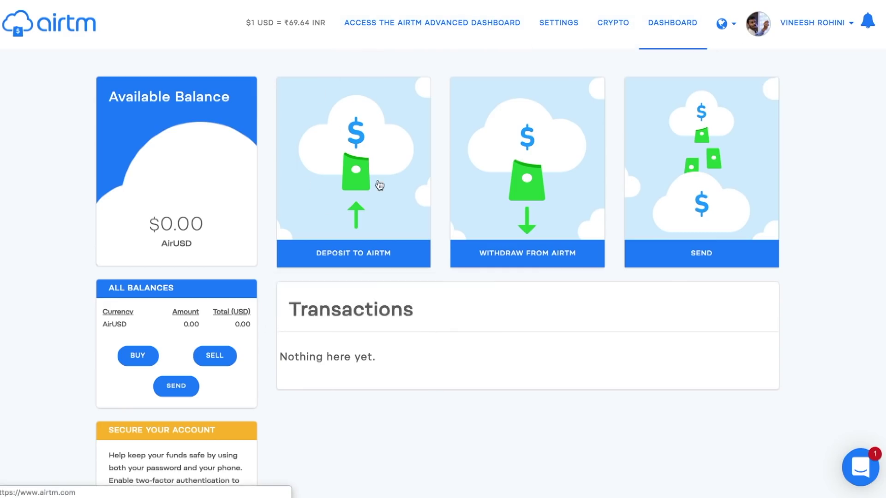
Start a withdrawal using Bank Transfer, keeping India as the country of the bank account.
{"action": "mouse_move", "coordinate": [480, 255]}
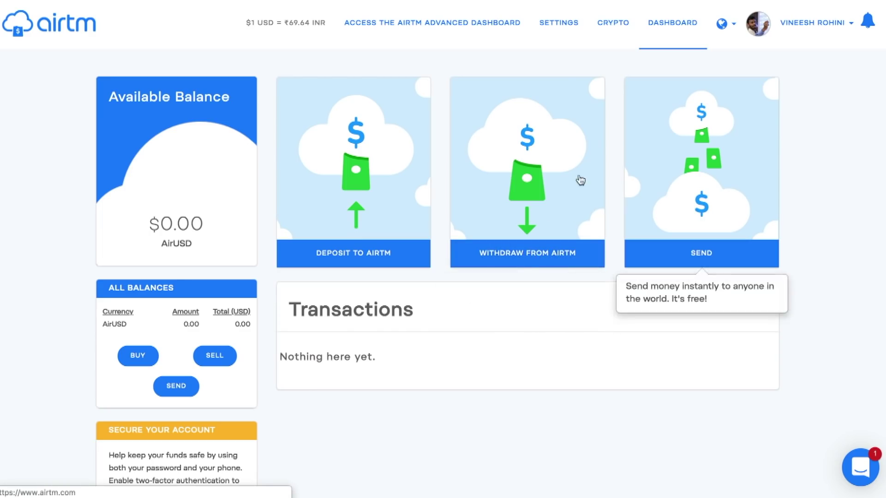
{"action": "left_click", "coordinate": [533, 233]}
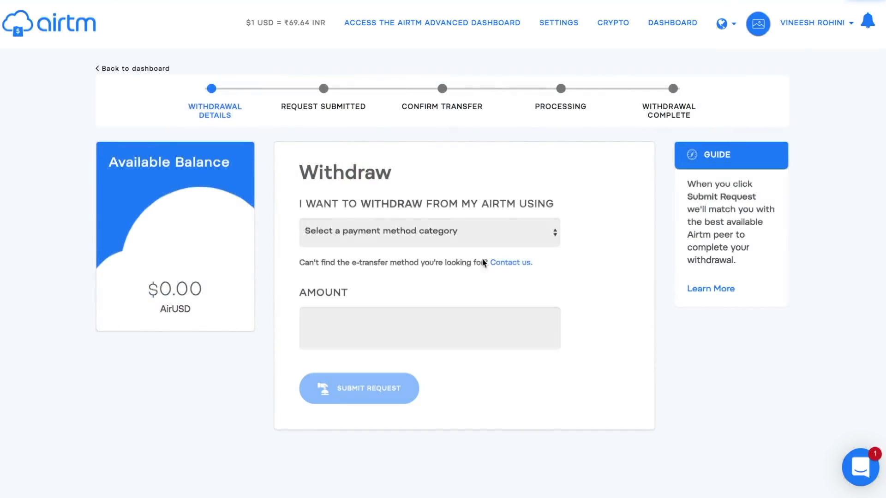
{"action": "left_click", "coordinate": [400, 237]}
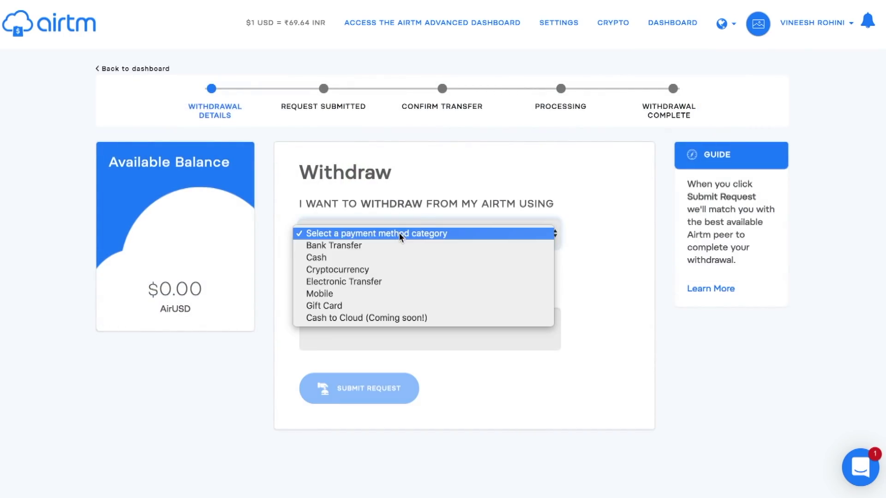
{"action": "left_click", "coordinate": [386, 246]}
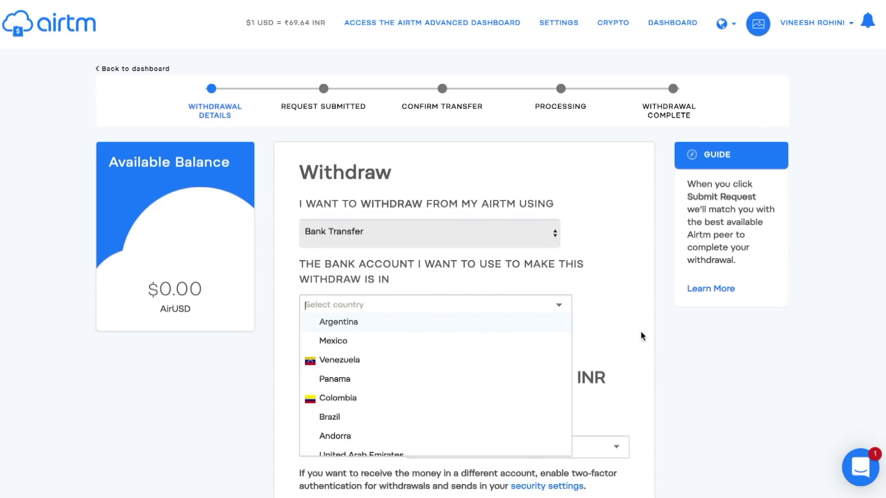
{"action": "left_click", "coordinate": [611, 330]}
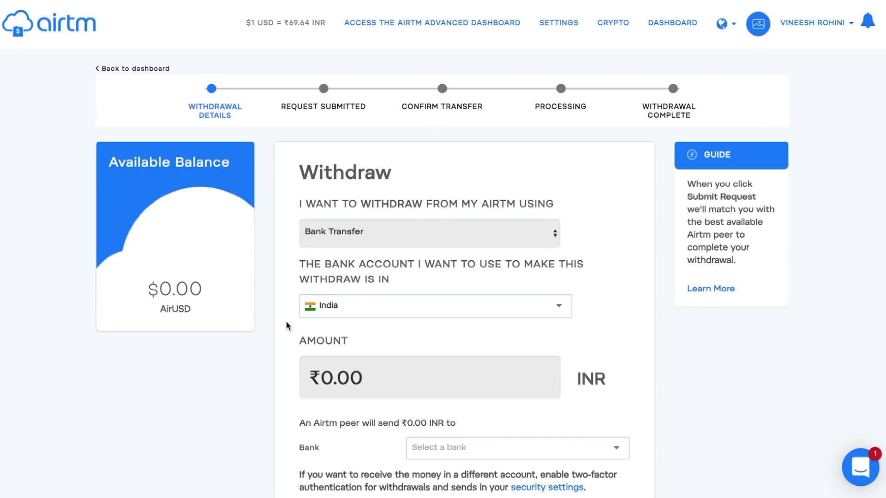
Choose State Bank of India as the bank that receives the withdrawal.
{"action": "scroll", "coordinate": [491, 439], "scroll_direction": "down", "scroll_amount": 4}
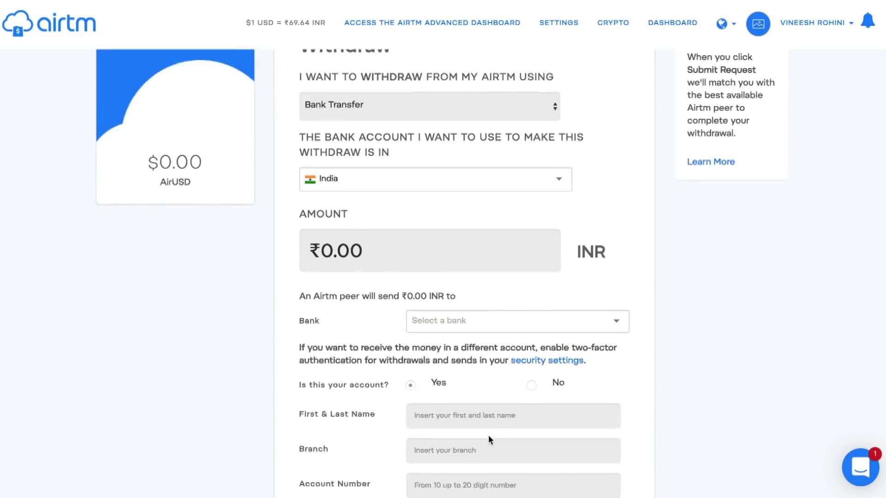
{"action": "left_click", "coordinate": [475, 273]}
{"action": "left_click", "coordinate": [466, 276]}
{"action": "left_click", "coordinate": [450, 275]}
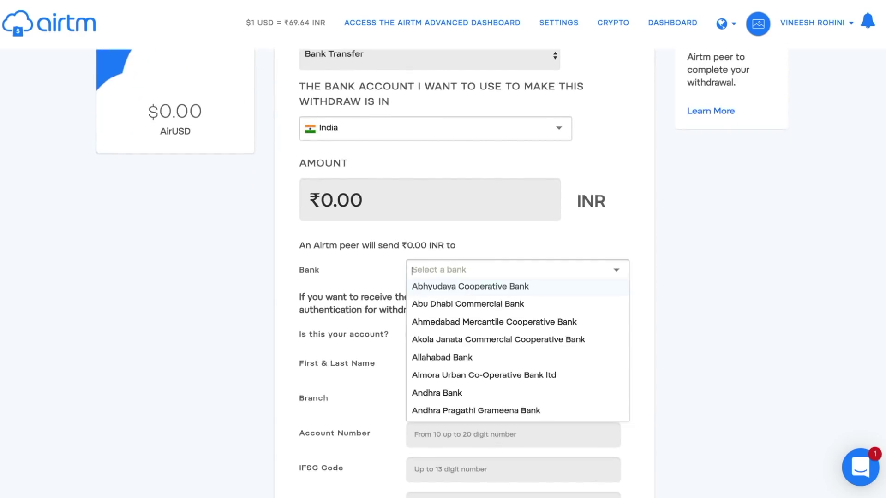
{"action": "type", "text": "sbi"}
{"action": "key", "text": "BackSpace"}
{"action": "key", "text": "BackSpace"}
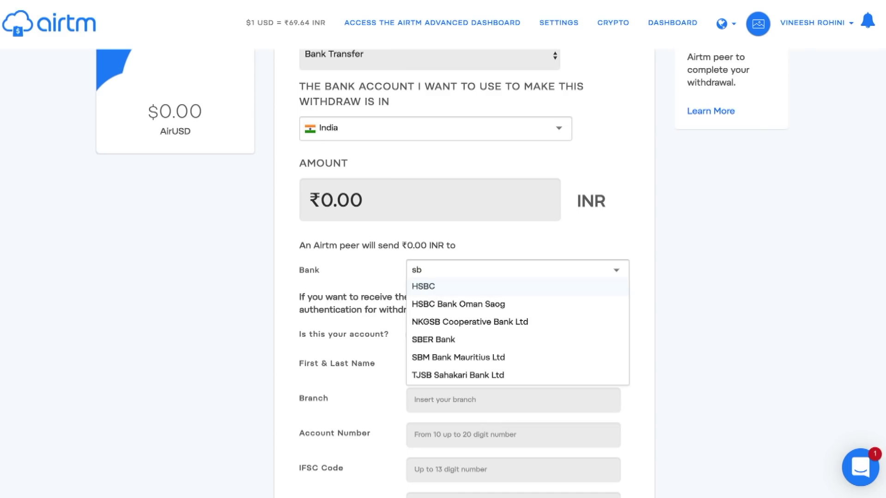
{"action": "type", "text": "ta"}
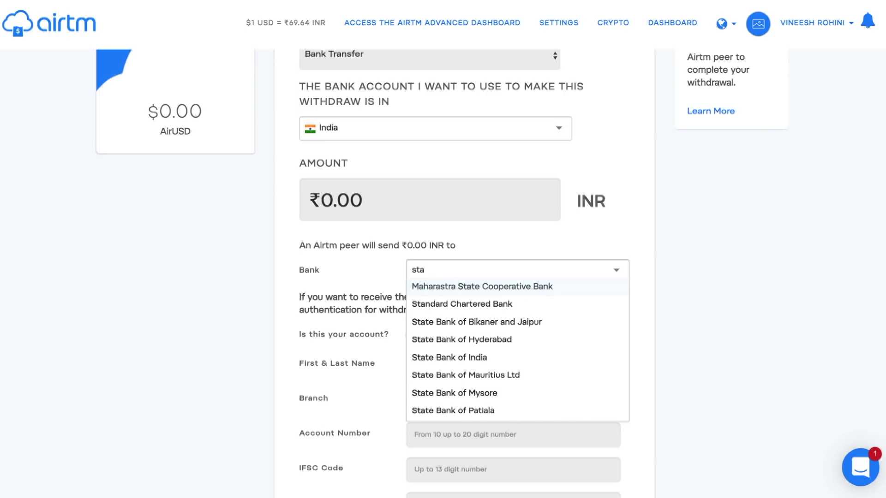
{"action": "left_click", "coordinate": [467, 358]}
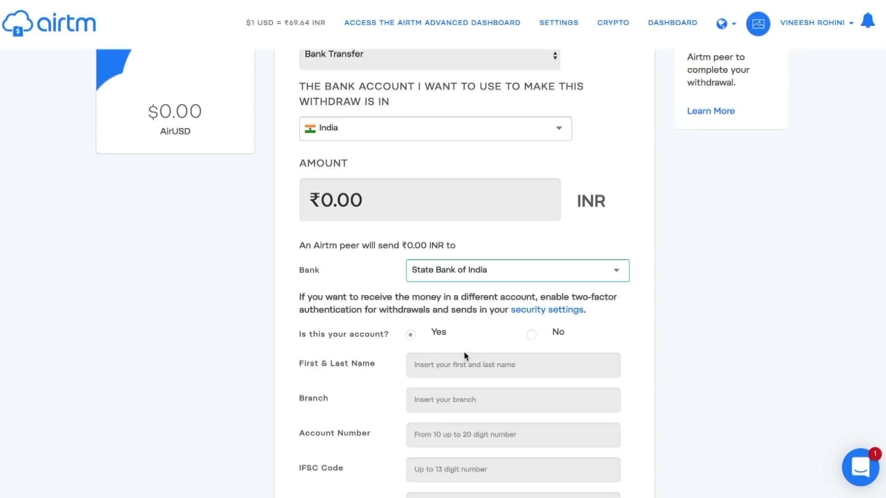
Review the withdrawal form's bank detail fields: first and last name, branch, account number, IFSC code and city.
{"action": "left_click", "coordinate": [443, 372]}
{"action": "left_click", "coordinate": [398, 398]}
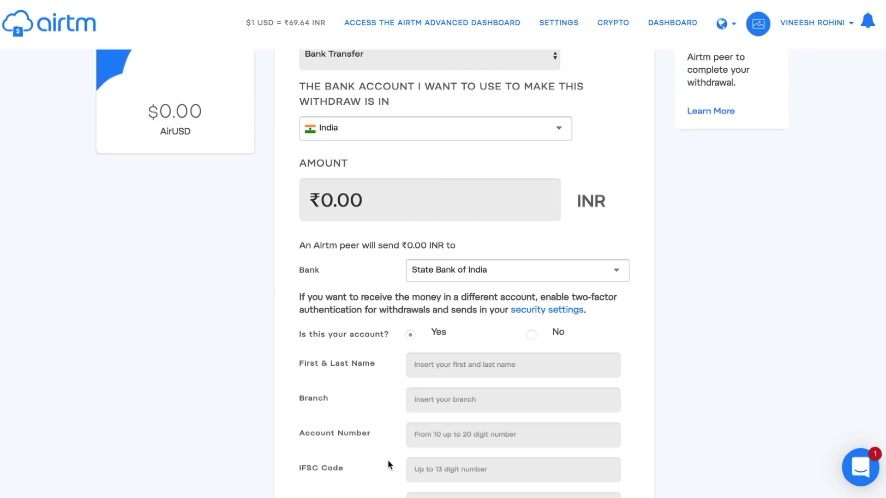
{"action": "scroll", "coordinate": [390, 465], "scroll_direction": "down", "scroll_amount": 2}
{"action": "scroll", "coordinate": [388, 464], "scroll_direction": "down", "scroll_amount": 3}
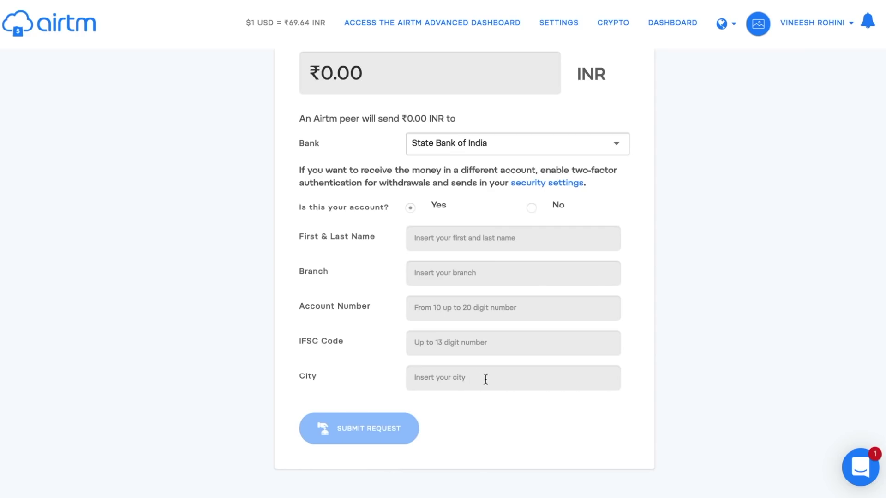
{"action": "left_click", "coordinate": [502, 384]}
{"action": "left_click", "coordinate": [492, 431]}
{"action": "scroll", "coordinate": [521, 106], "scroll_direction": "up", "scroll_amount": 4}
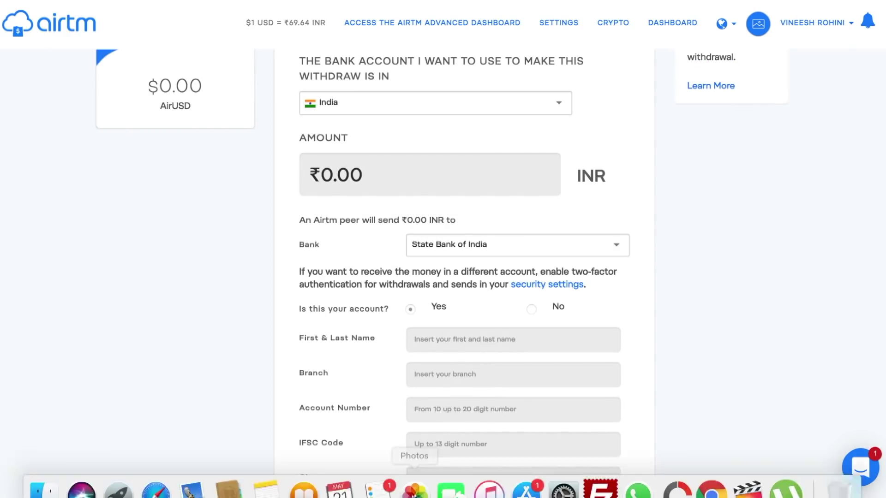
{"action": "scroll", "coordinate": [607, 148], "scroll_direction": "up", "scroll_amount": 8}
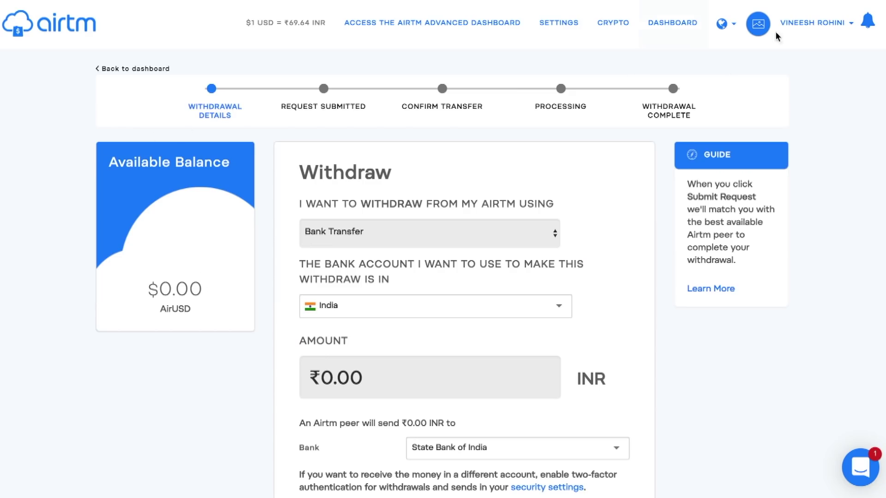
Return to the dashboard and start a deposit using Bank Transfer, reviewing the bank details it requires.
{"action": "left_click", "coordinate": [811, 30]}
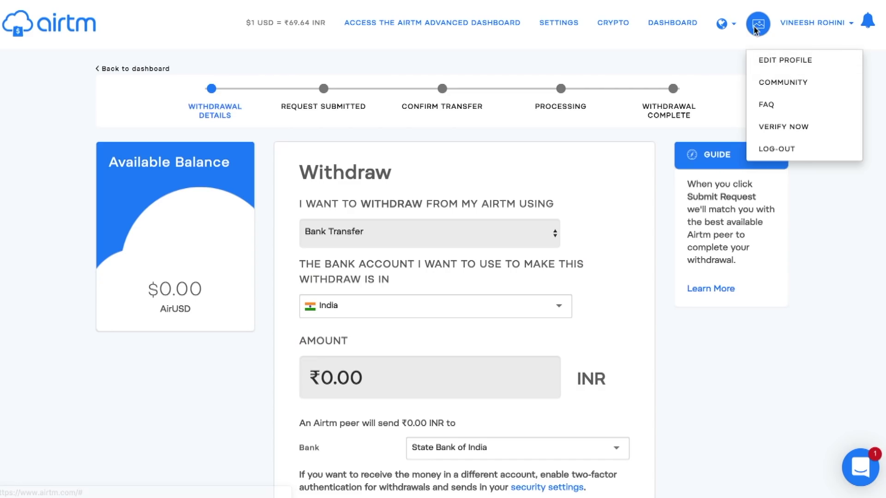
{"action": "left_click", "coordinate": [673, 24]}
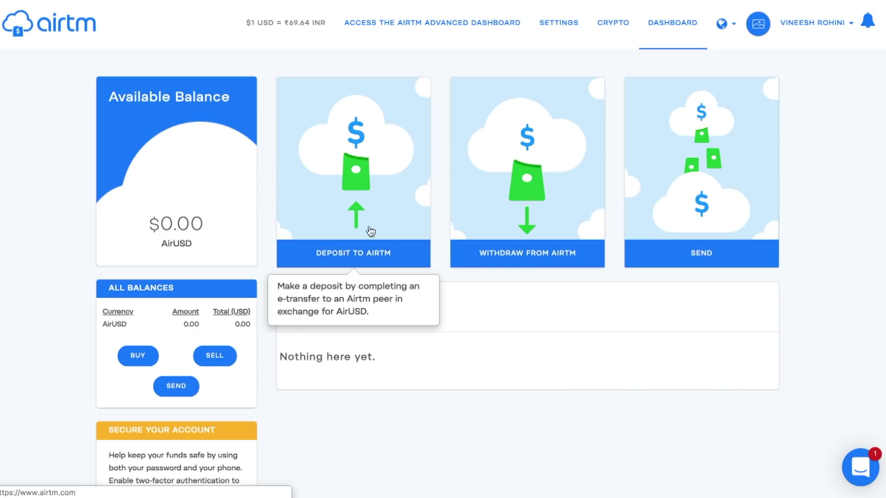
{"action": "left_click", "coordinate": [366, 259]}
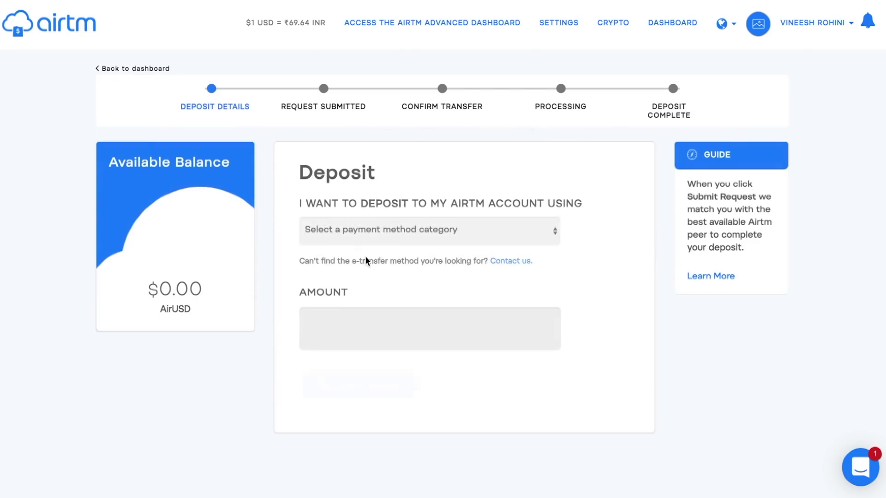
{"action": "left_click", "coordinate": [371, 230]}
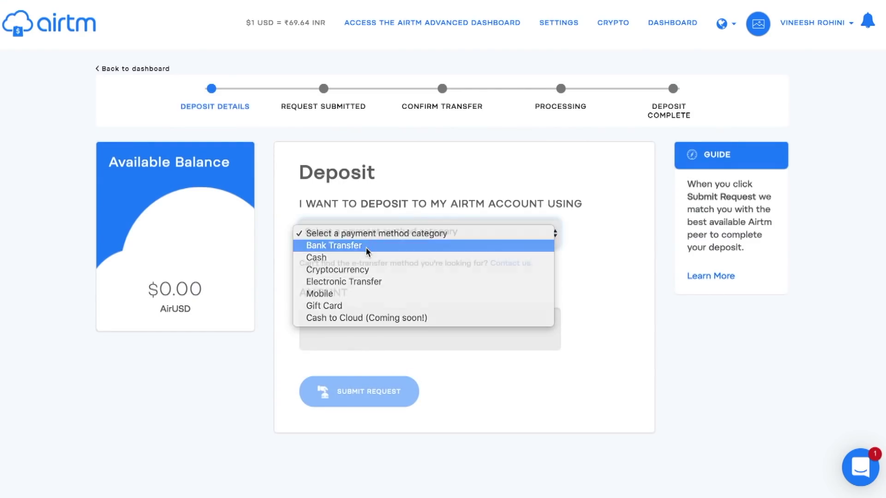
{"action": "left_click", "coordinate": [368, 246]}
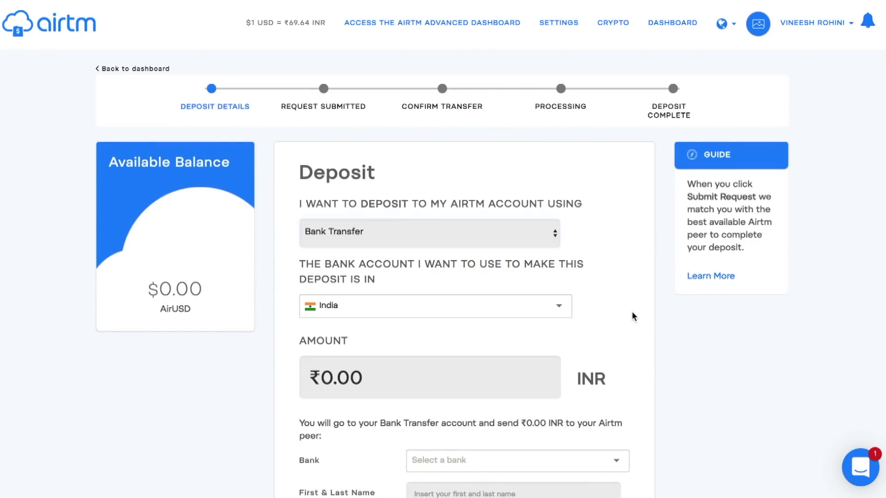
{"action": "scroll", "coordinate": [633, 316], "scroll_direction": "down", "scroll_amount": 4}
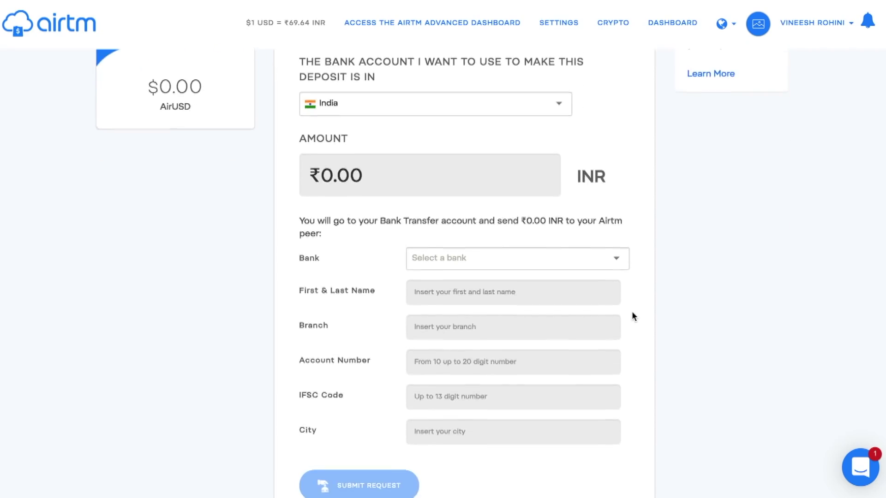
{"action": "scroll", "coordinate": [632, 316], "scroll_direction": "up", "scroll_amount": 4}
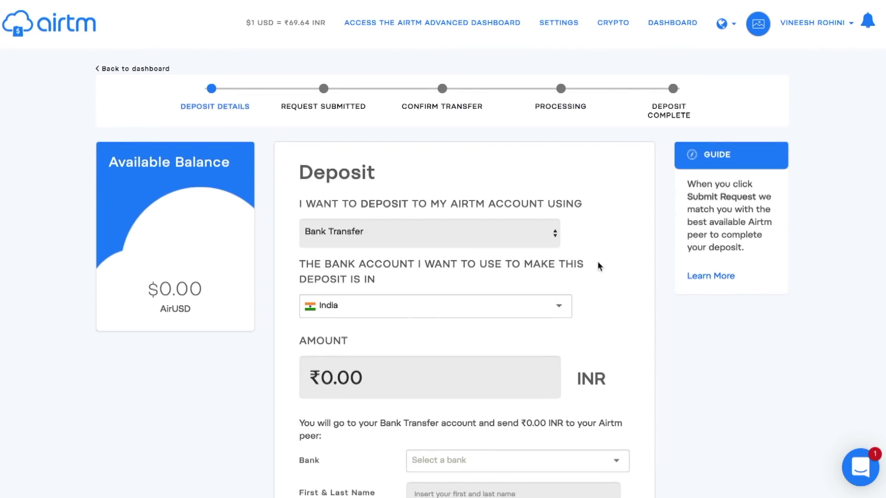
Switch the deposit's payment method category to Cryptocurrency and show the other available categories.
{"action": "left_click", "coordinate": [428, 243]}
{"action": "left_click", "coordinate": [403, 258]}
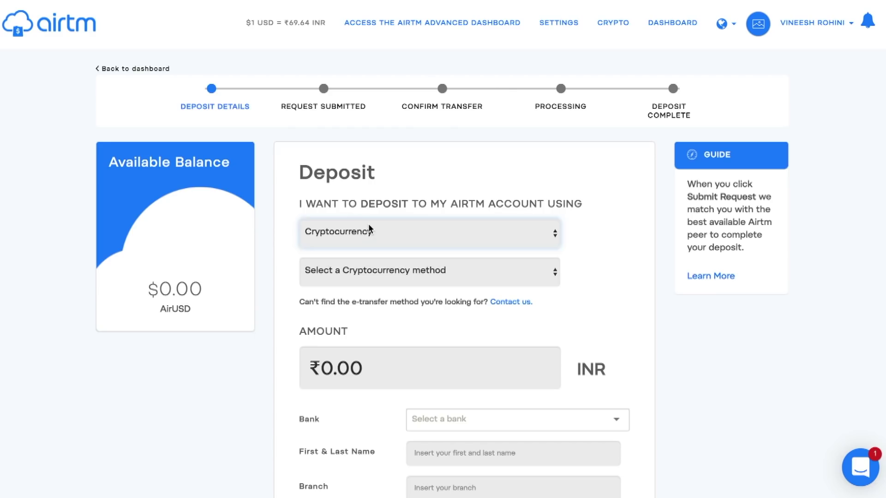
{"action": "left_click", "coordinate": [369, 232]}
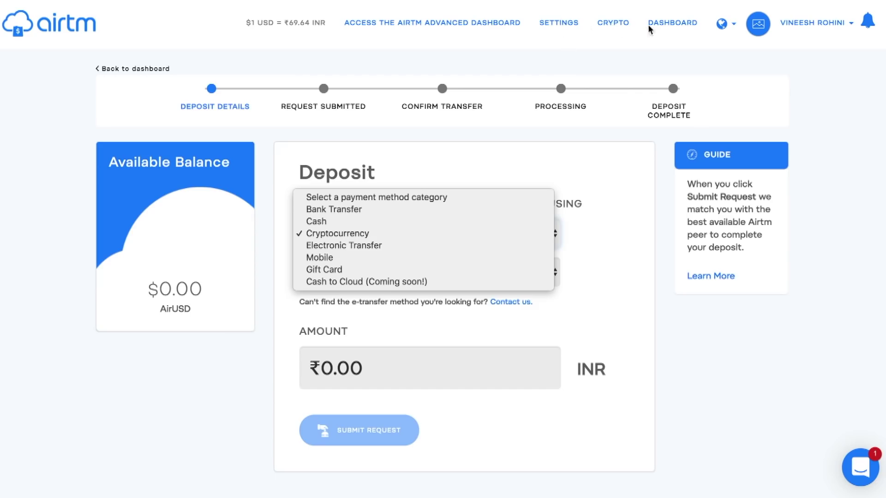
Leave the deposit form for the dashboard and open a new withdrawal request.
{"action": "left_click", "coordinate": [666, 30]}
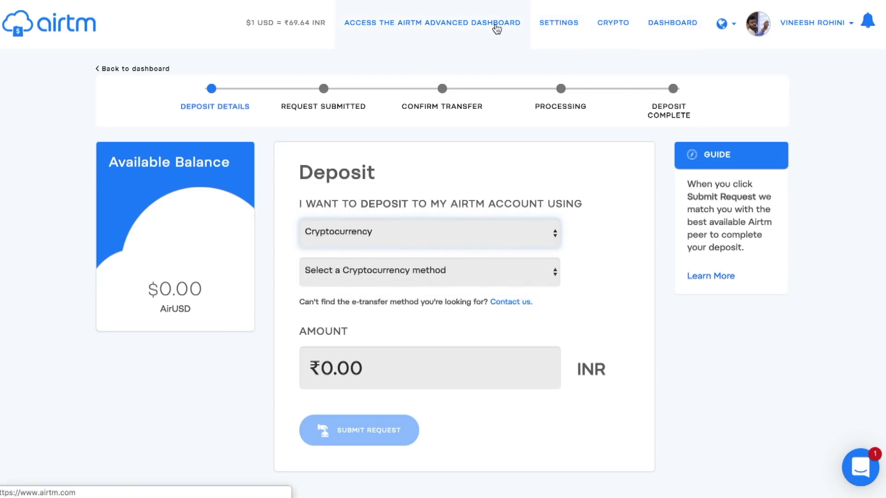
{"action": "left_click", "coordinate": [672, 26]}
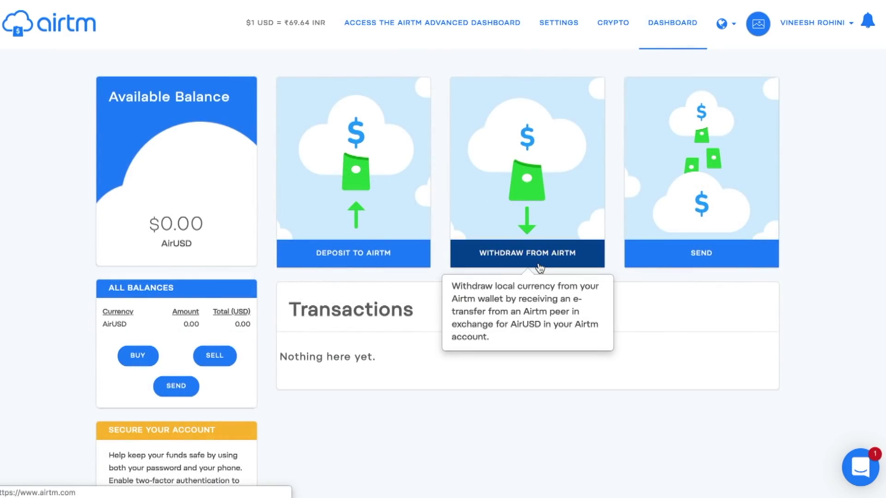
{"action": "left_click", "coordinate": [539, 268]}
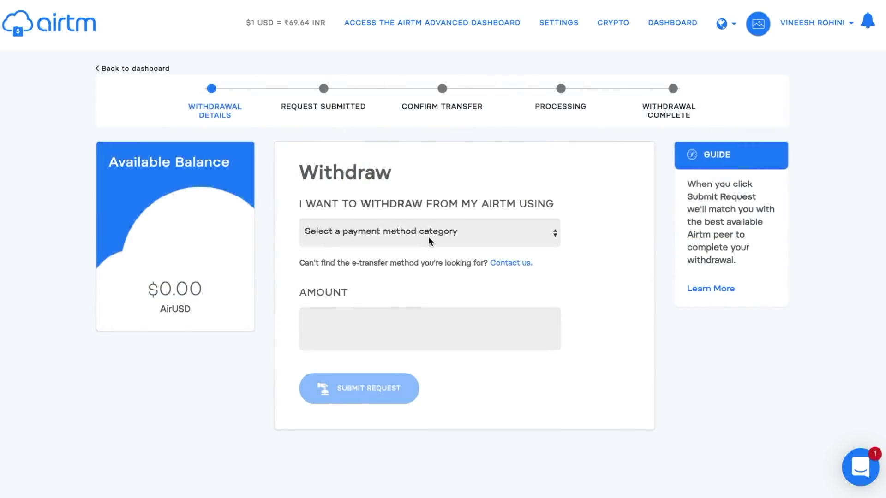
Show the payment method categories available for the withdrawal and return to the dashboard without choosing one.
{"action": "left_click", "coordinate": [411, 235]}
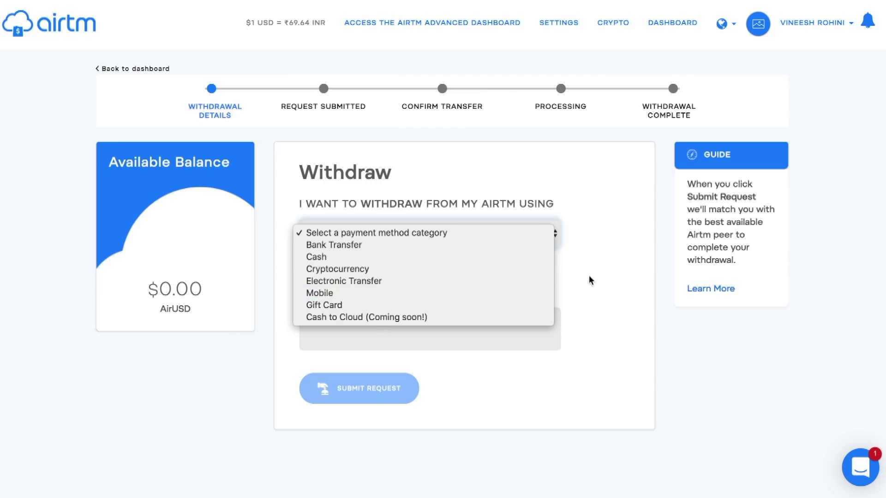
{"action": "left_click", "coordinate": [616, 283]}
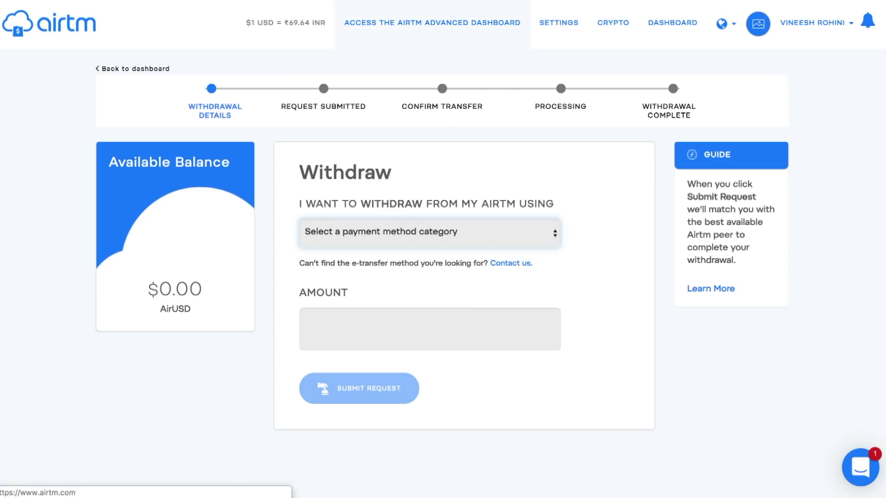
{"action": "left_click", "coordinate": [432, 23]}
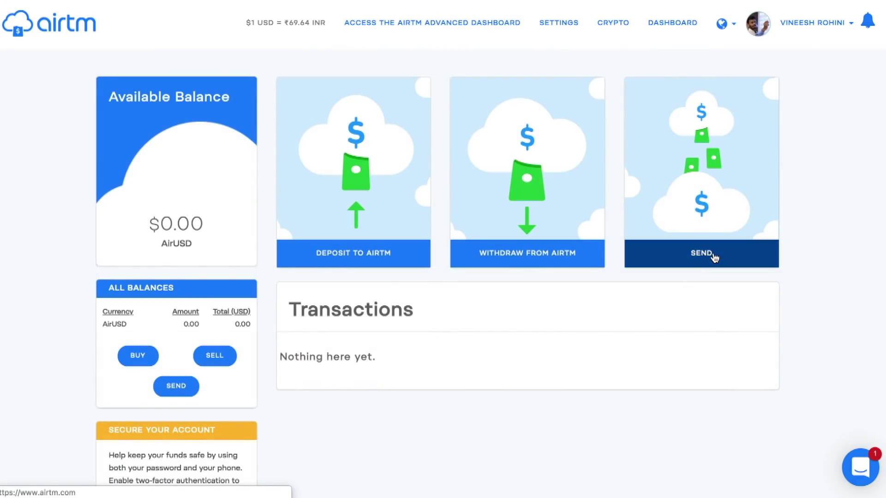
Open the form for sending money and review its amount, recipient email address and reason fields.
{"action": "left_click", "coordinate": [714, 257]}
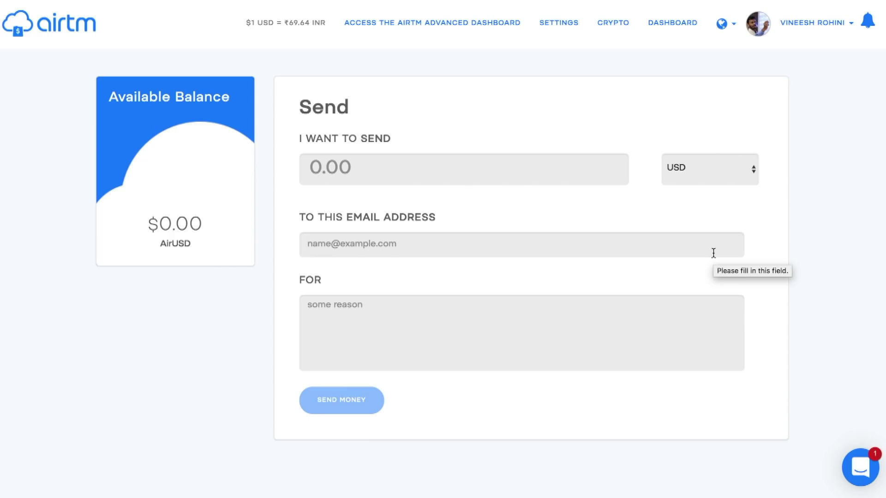
{"action": "left_click", "coordinate": [465, 250]}
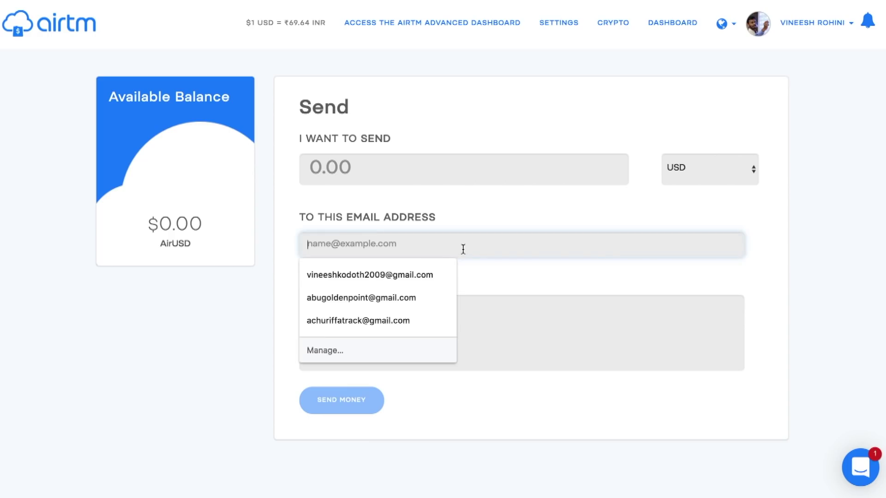
{"action": "left_click", "coordinate": [326, 215]}
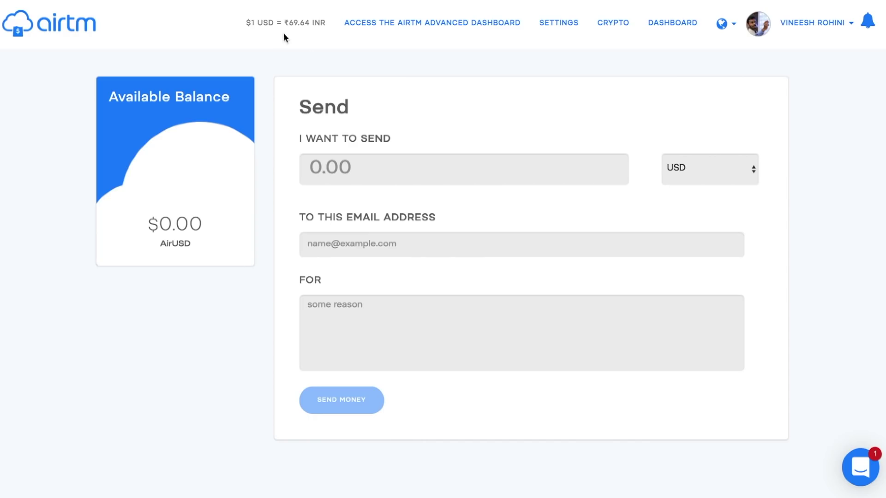
Point out the USD to INR exchange rate, and view and close the support chat message.
{"action": "left_click_drag", "start_coordinate": [293, 24], "coordinate": [313, 24]}
{"action": "left_click", "coordinate": [860, 467]}
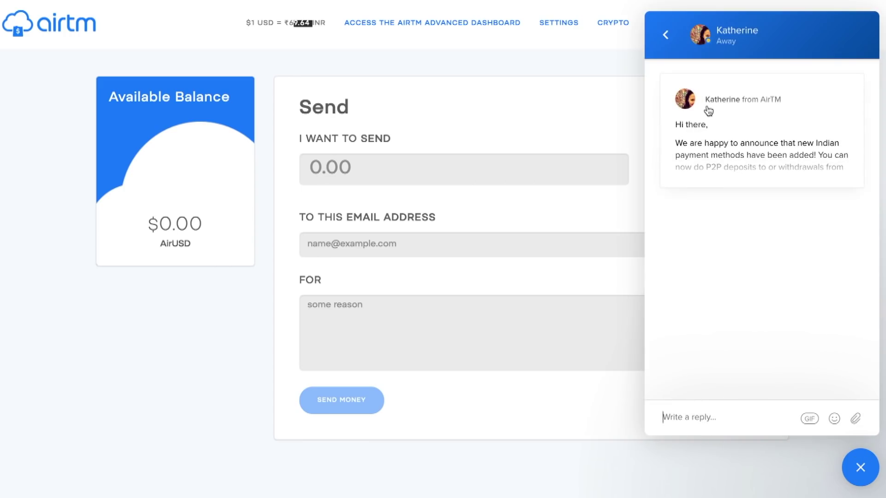
{"action": "left_click", "coordinate": [870, 475]}
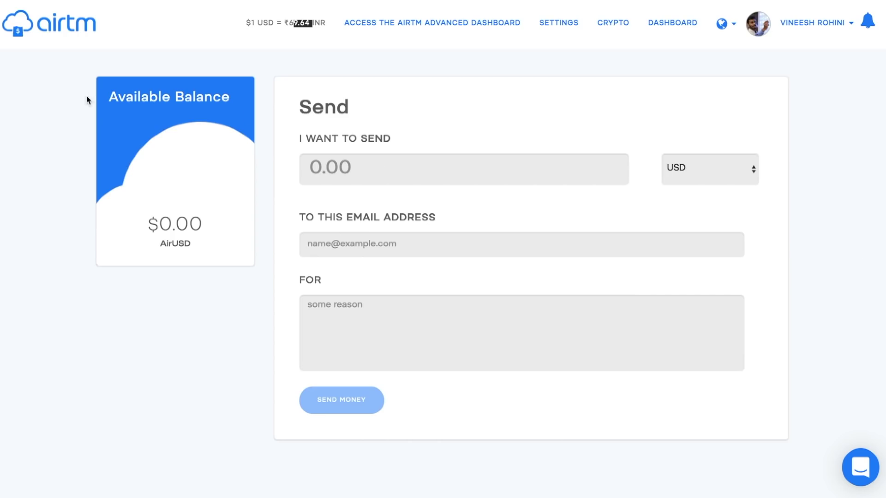
Review the access requirements for the Airtm Advanced Dashboard and return to the main dashboard.
{"action": "left_click", "coordinate": [421, 36]}
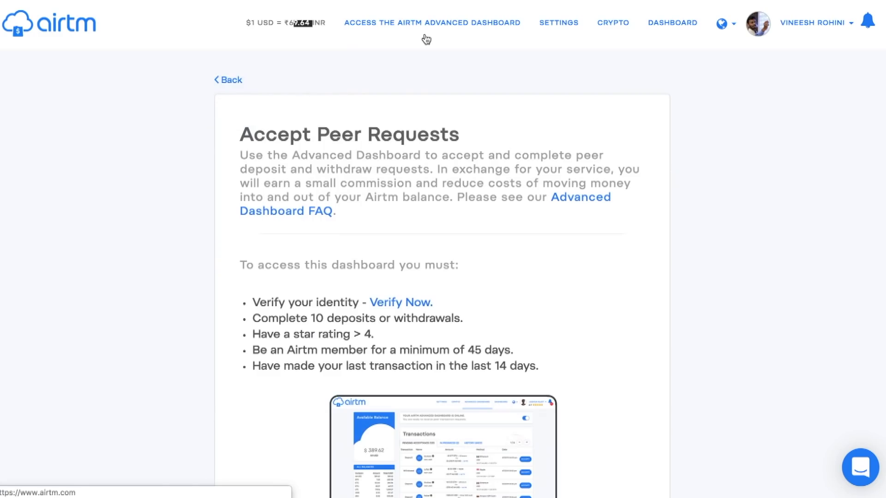
{"action": "left_click", "coordinate": [672, 24]}
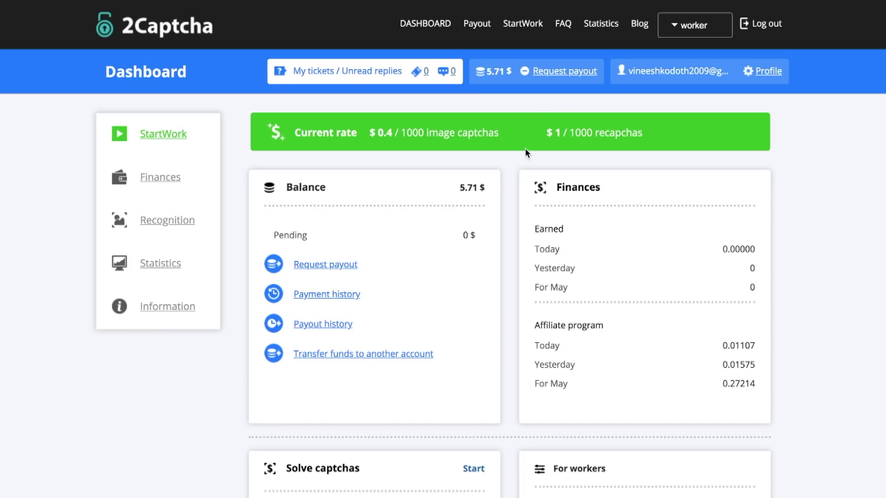
On the 2Captcha dashboard, open the payout request, point out the available funds and start changing the wallet.
{"action": "left_click", "coordinate": [556, 73]}
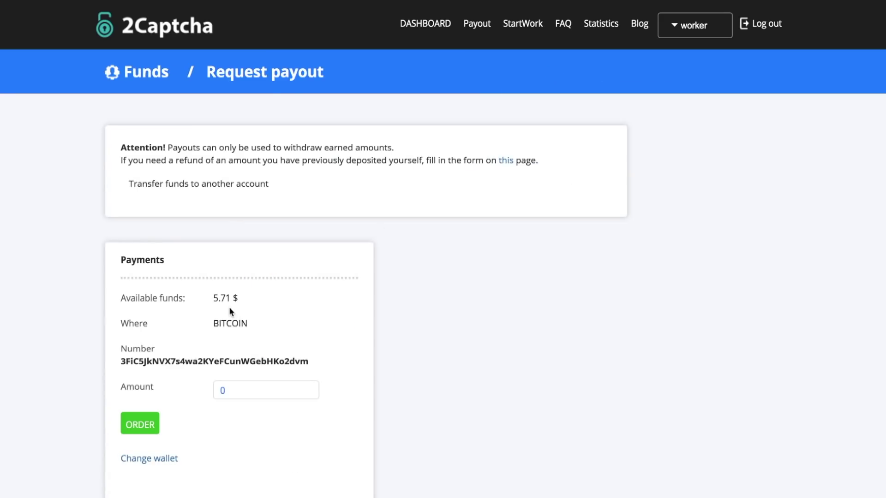
{"action": "left_click_drag", "start_coordinate": [217, 319], "coordinate": [221, 298]}
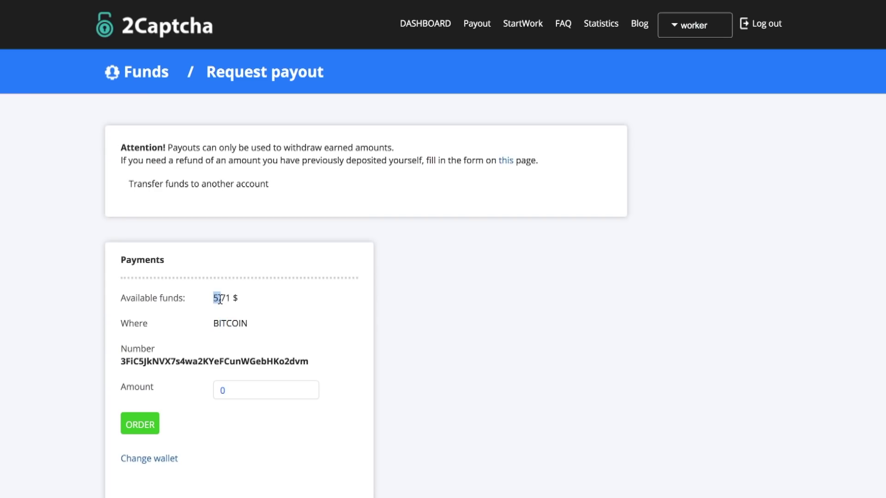
{"action": "left_click", "coordinate": [160, 461]}
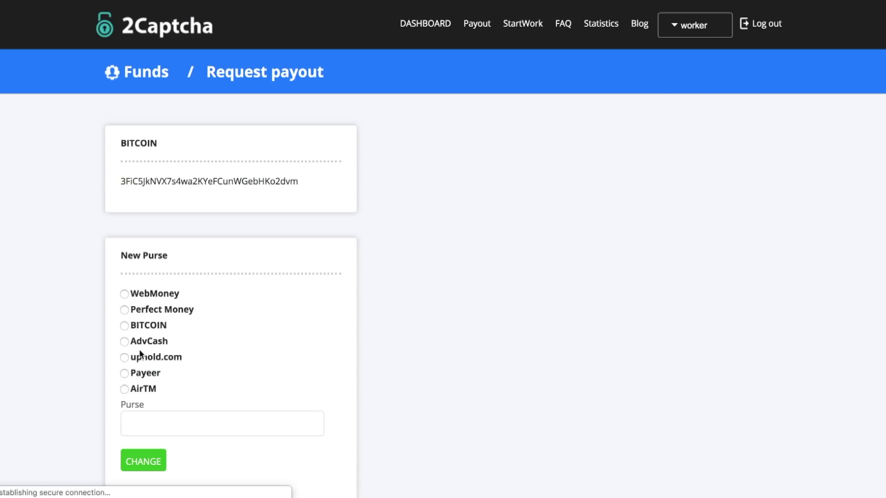
Choose AirTM as the new purse, fill in the Airtm account email and submit the wallet change.
{"action": "left_click", "coordinate": [124, 390]}
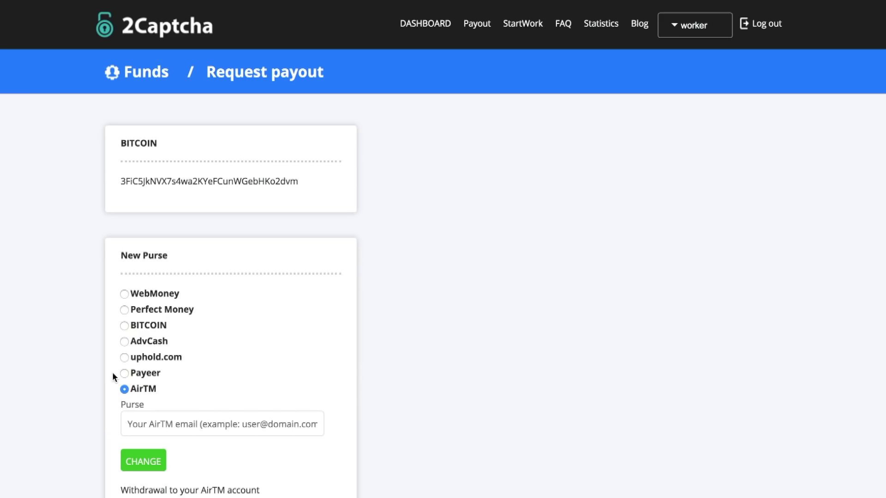
{"action": "left_click", "coordinate": [164, 417]}
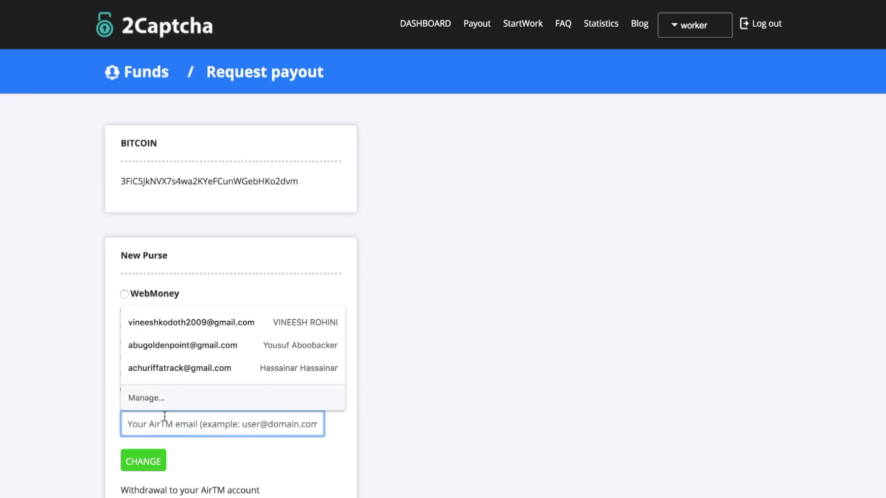
{"action": "left_click", "coordinate": [181, 323]}
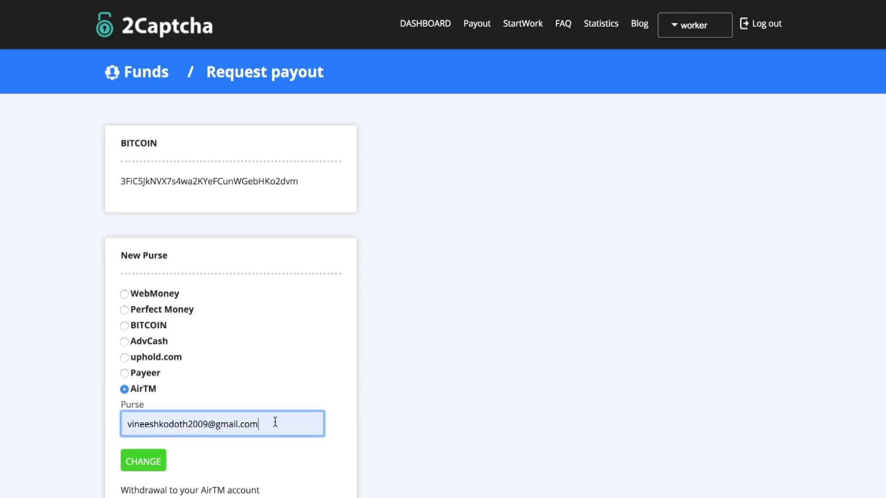
{"action": "left_click", "coordinate": [128, 424]}
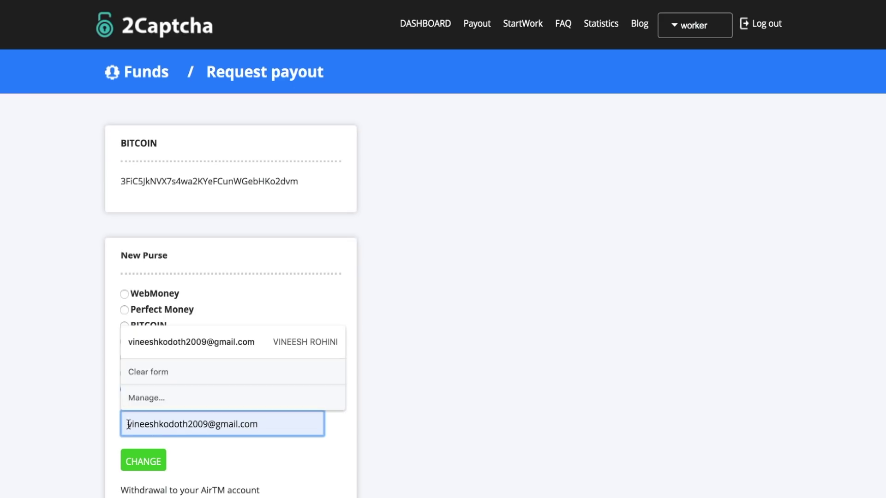
{"action": "left_click", "coordinate": [349, 422]}
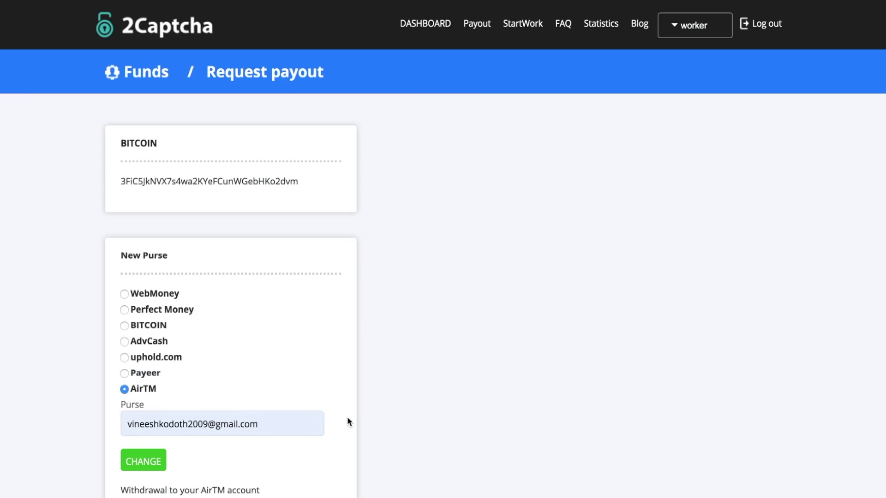
{"action": "left_click", "coordinate": [154, 463]}
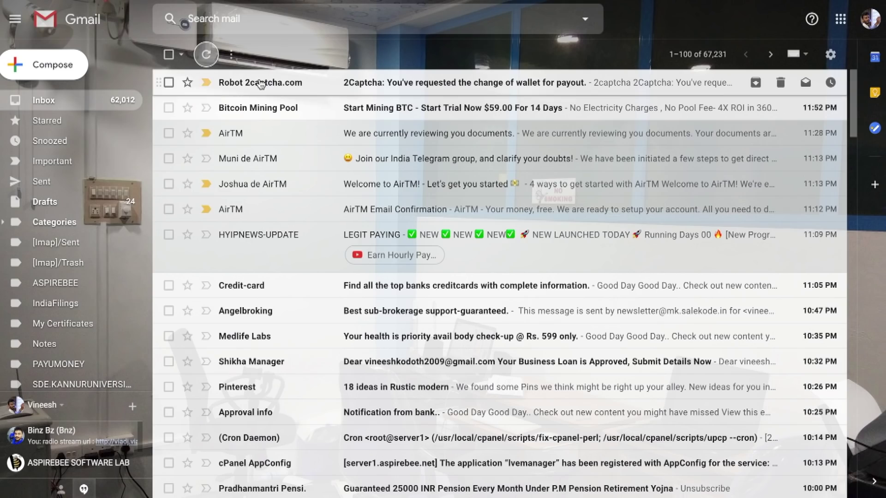
Switch to Gmail, confirm the wallet change through the link in the 2Captcha email, and check the payout destination.
{"action": "left_click", "coordinate": [260, 82]}
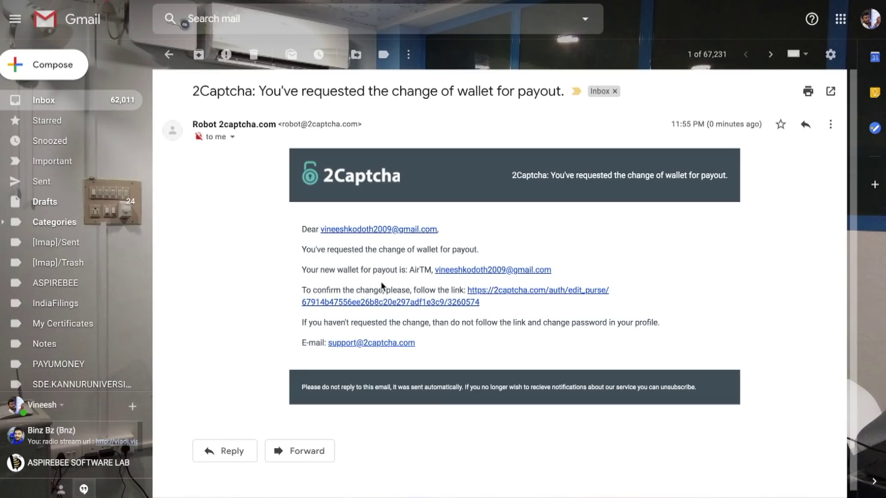
{"action": "left_click", "coordinate": [490, 297]}
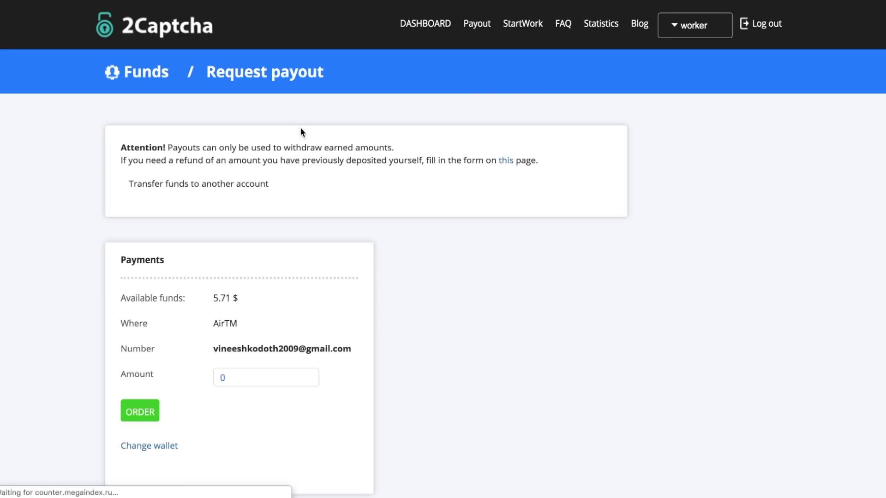
{"action": "left_click_drag", "start_coordinate": [213, 325], "coordinate": [224, 328]}
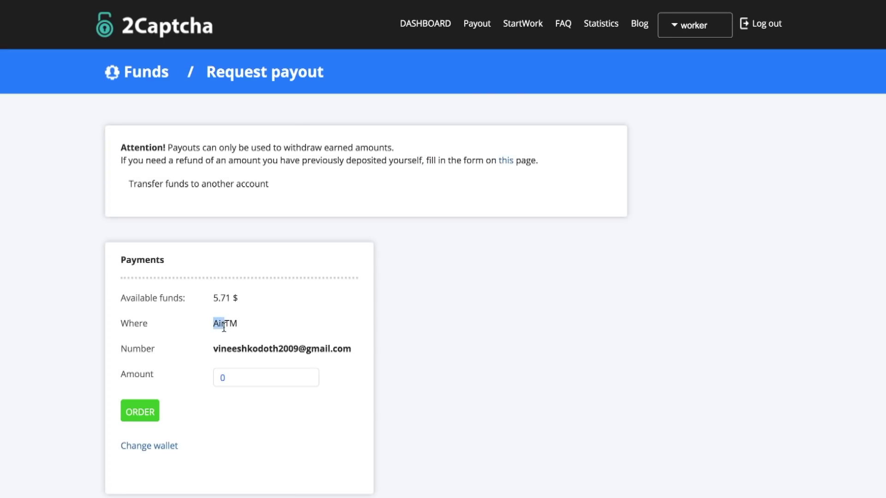
Set the payout amount to 1 and order the payout to AirTM.
{"action": "left_click_drag", "start_coordinate": [232, 371], "coordinate": [206, 378]}
{"action": "type", "text": "1"}
{"action": "left_click", "coordinate": [185, 377]}
{"action": "left_click", "coordinate": [141, 412]}
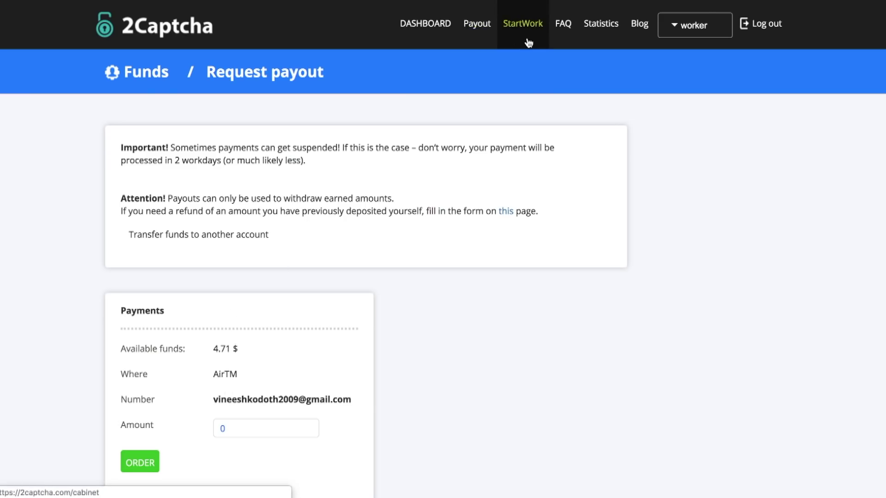
Examine the AirTM payout's entry in the payout history and the remaining available funds.
{"action": "scroll", "coordinate": [345, 93], "scroll_direction": "down", "scroll_amount": 3}
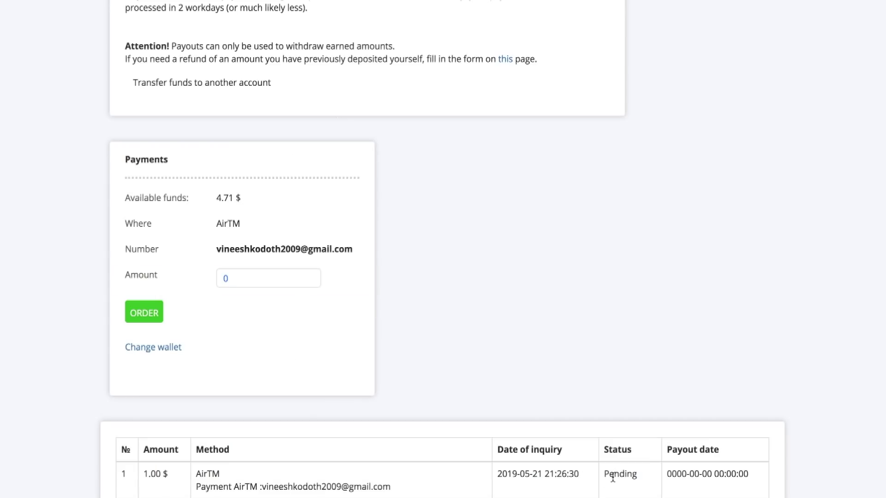
{"action": "left_click_drag", "start_coordinate": [608, 475], "coordinate": [342, 495]}
{"action": "left_click", "coordinate": [273, 406]}
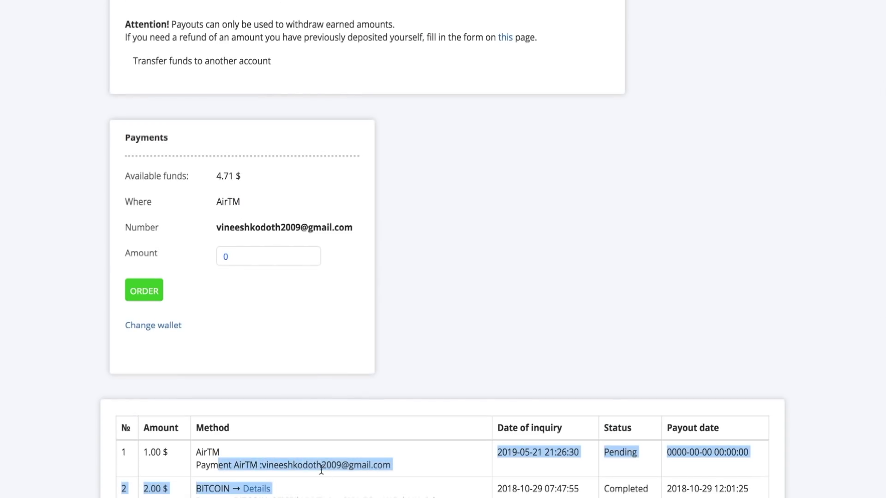
{"action": "scroll", "coordinate": [321, 470], "scroll_direction": "up", "scroll_amount": 2}
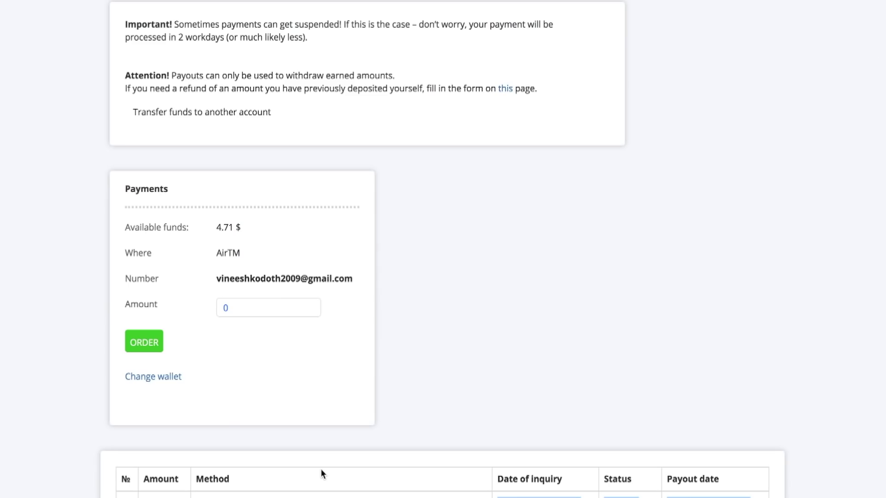
{"action": "scroll", "coordinate": [322, 474], "scroll_direction": "up", "scroll_amount": 1}
{"action": "scroll", "coordinate": [320, 468], "scroll_direction": "up", "scroll_amount": 3}
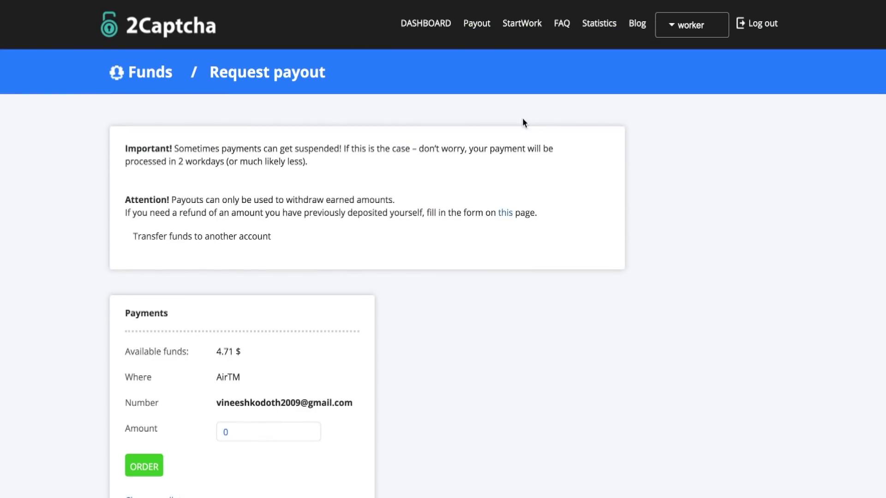
{"action": "double_click", "coordinate": [225, 352]}
{"action": "left_click", "coordinate": [257, 358]}
{"action": "left_click_drag", "start_coordinate": [216, 352], "coordinate": [243, 361]}
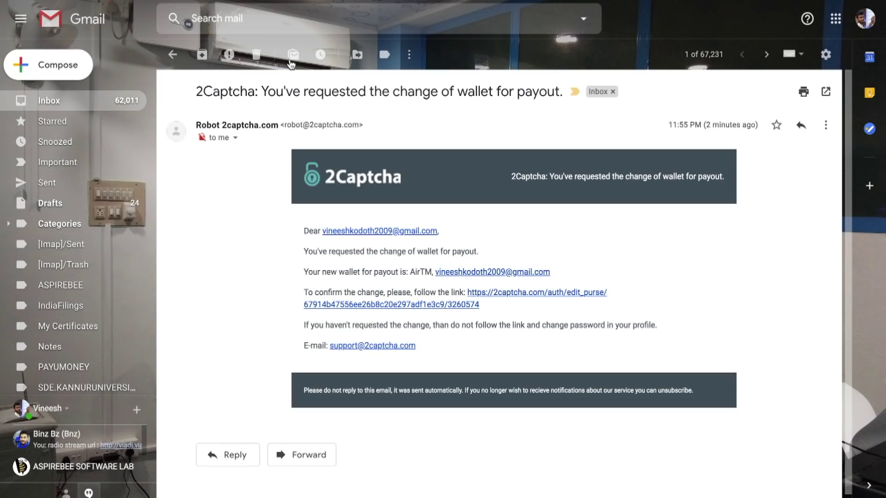
Switch to Gmail, view the AirTM email inviting Indian users to the Telegram group, and return to the inbox.
{"action": "left_click", "coordinate": [171, 53]}
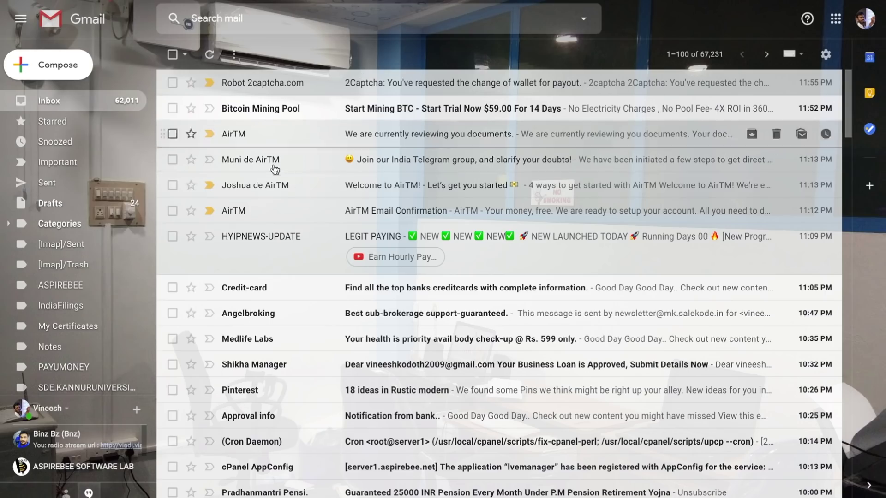
{"action": "left_click", "coordinate": [387, 168]}
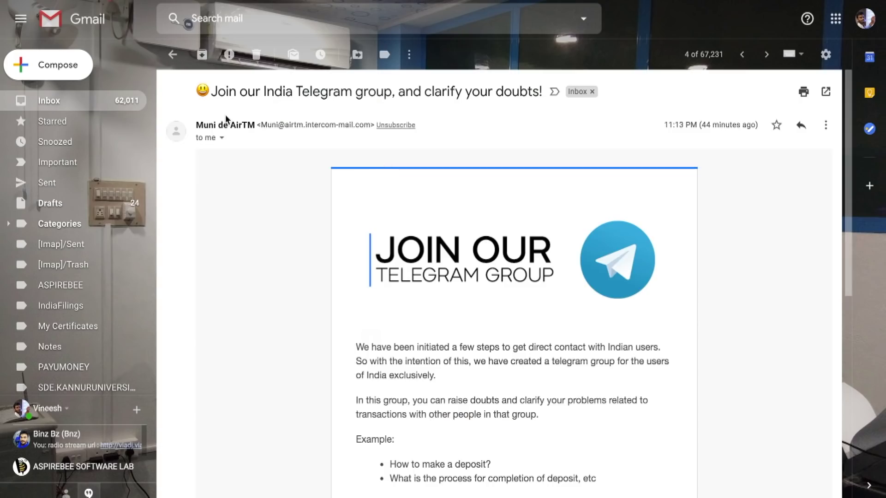
{"action": "left_click", "coordinate": [173, 54]}
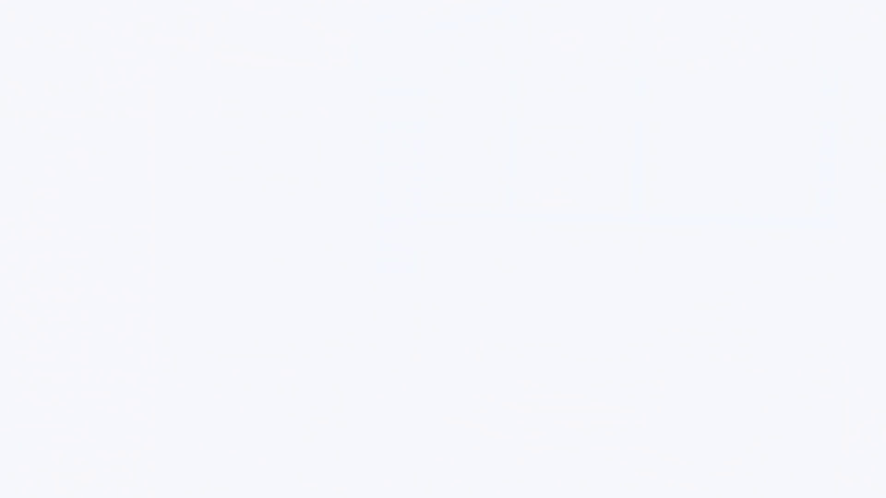